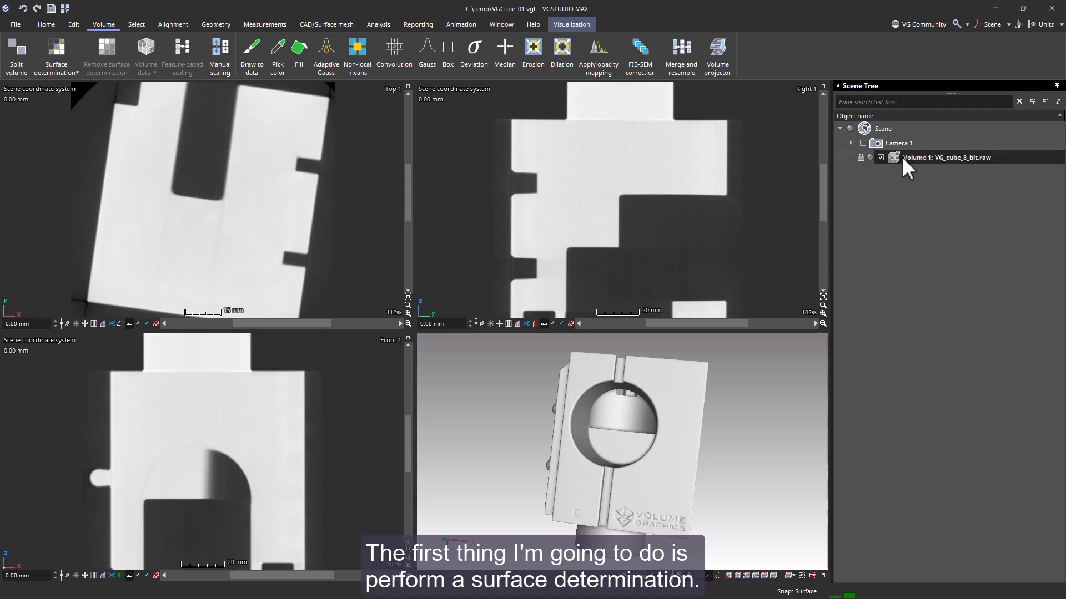
Perform an isovalue-based surface determination on the VG_cube_8_bit.raw volume with the default starting contour.
click(56, 53)
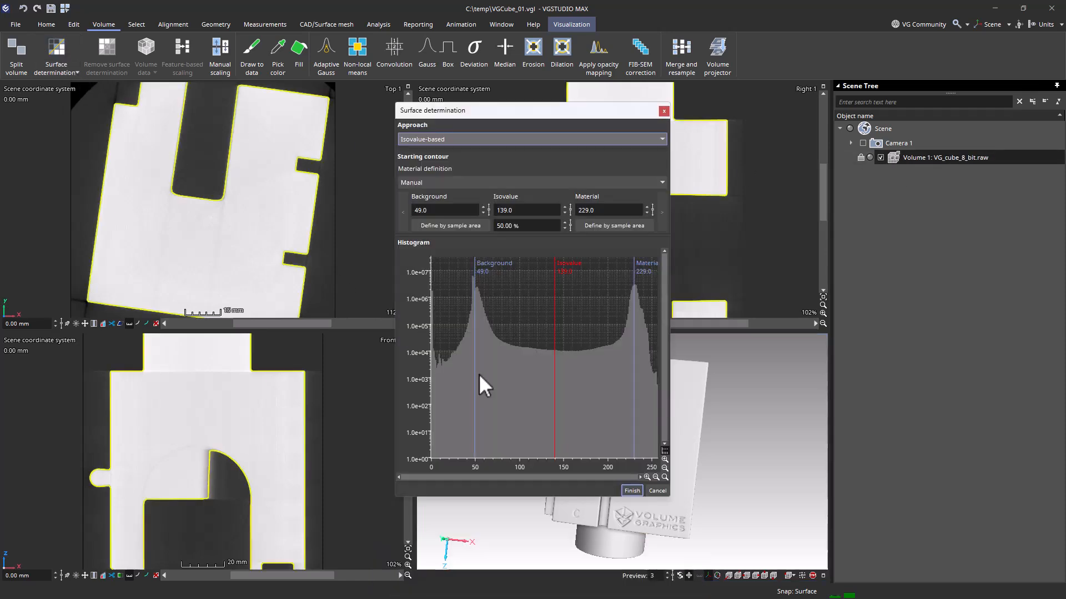
click(632, 491)
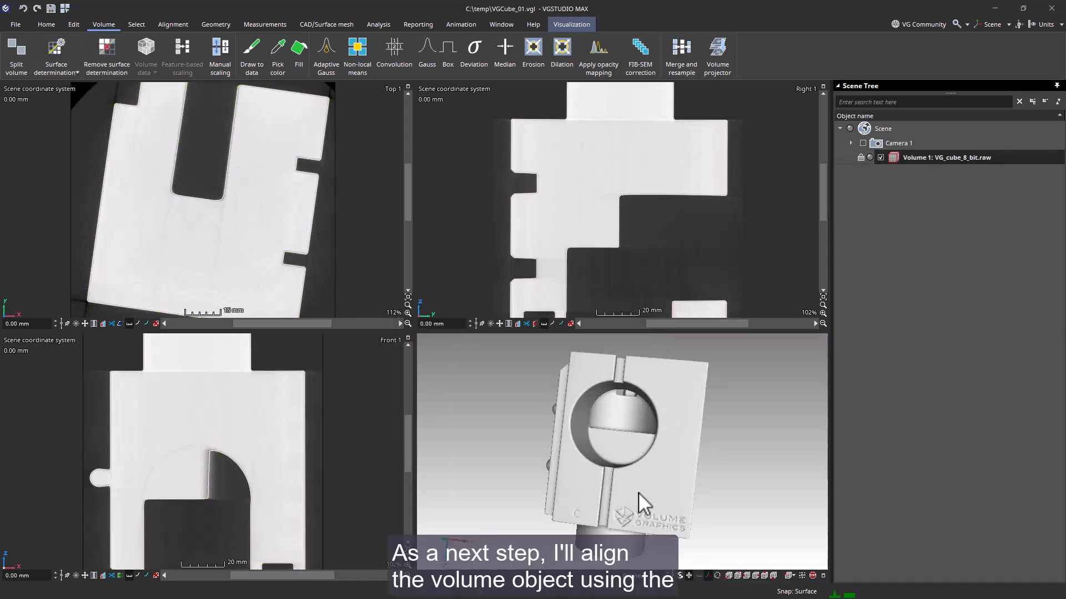
Align Volume 1 with a simple alignment, rotating it in the Top and Right views until its edges are parallel to the axes.
click(164, 25)
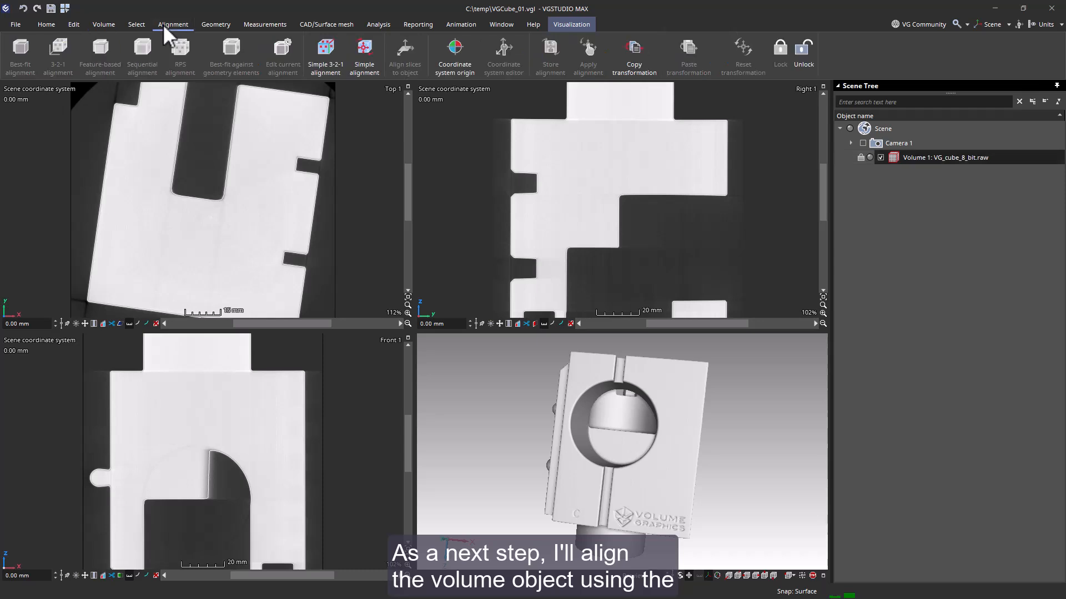
click(368, 69)
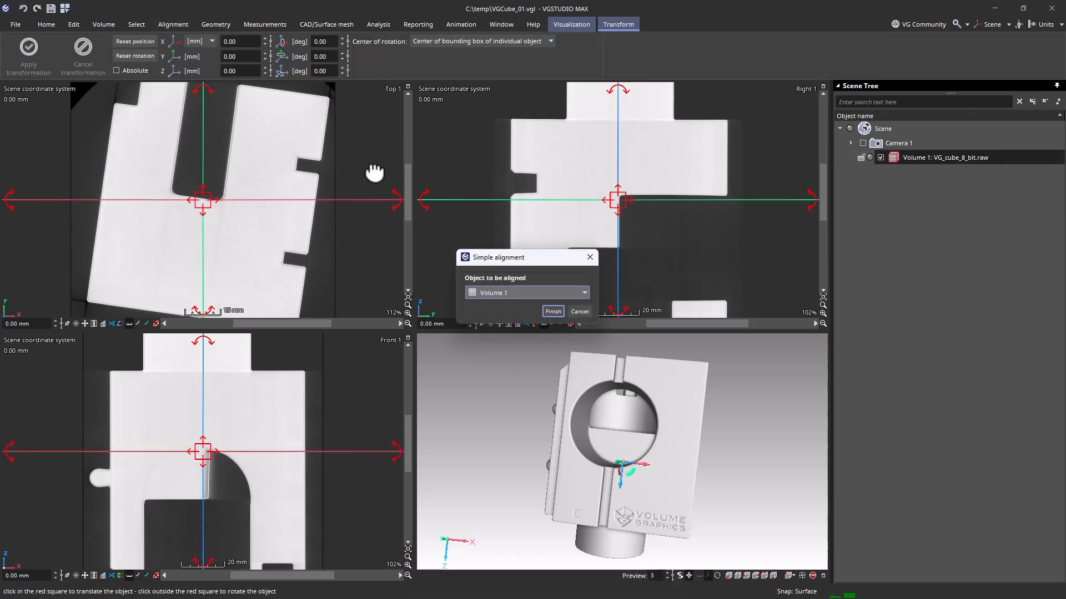
drag(376, 201, 374, 176)
drag(732, 199, 730, 201)
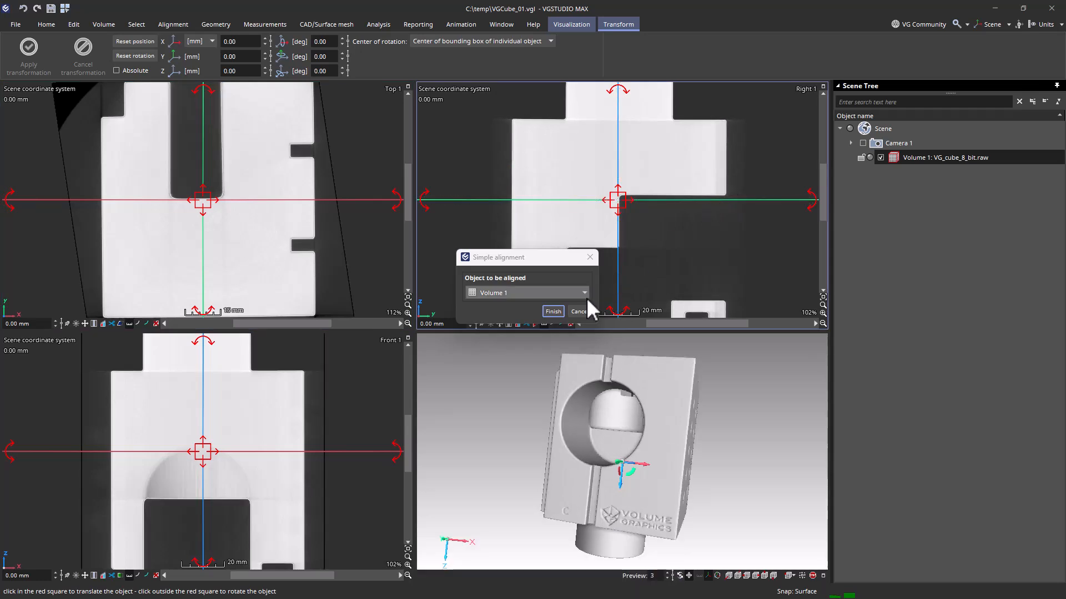
click(553, 311)
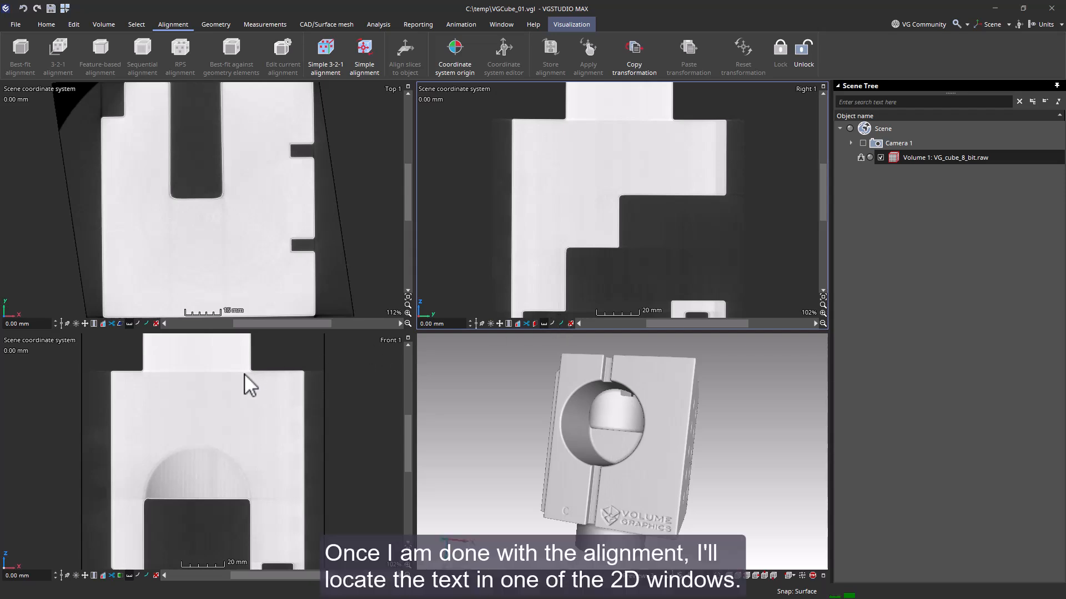
Draw a rectangle selection about 31.4 by 13 mm around the VOLUME GRAPHICS text on the Front 1 slice at 50.40 mm.
scroll(245, 374, down, 3)
scroll(244, 374, up, 10)
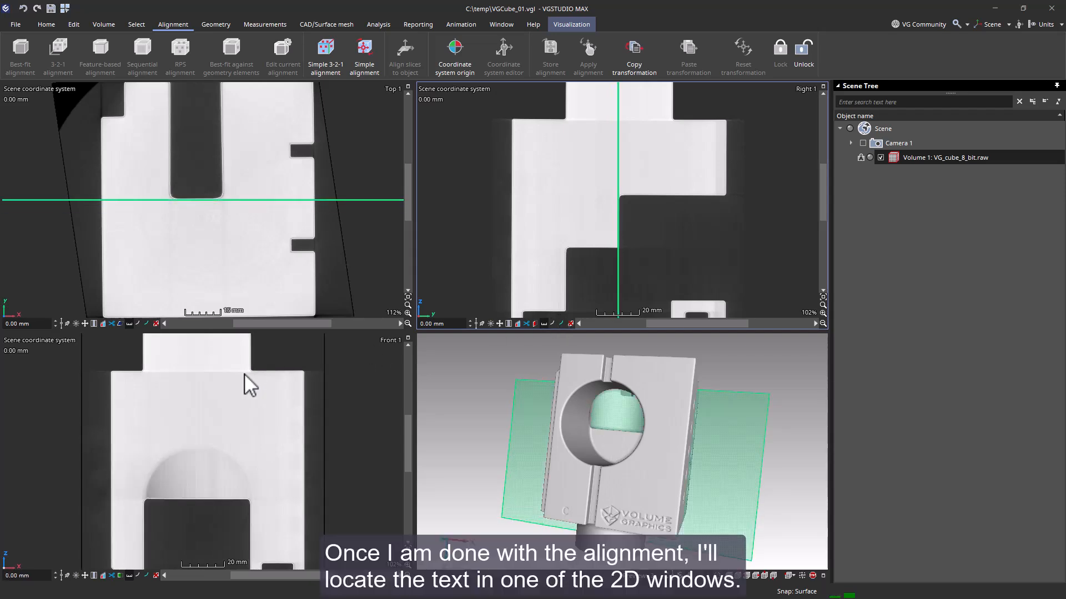
scroll(244, 374, up, 20)
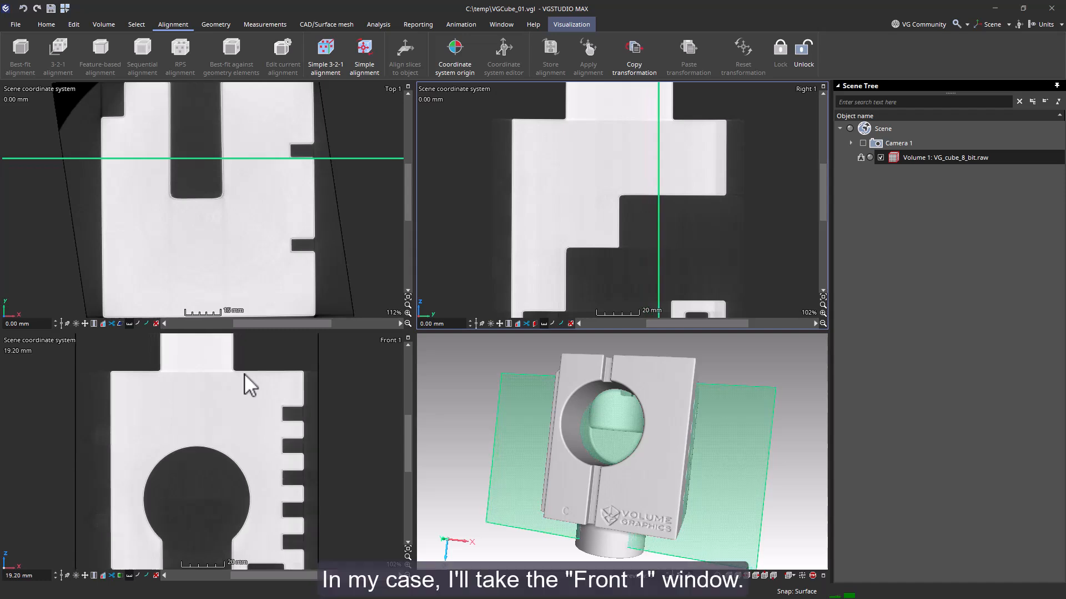
scroll(244, 374, up, 20)
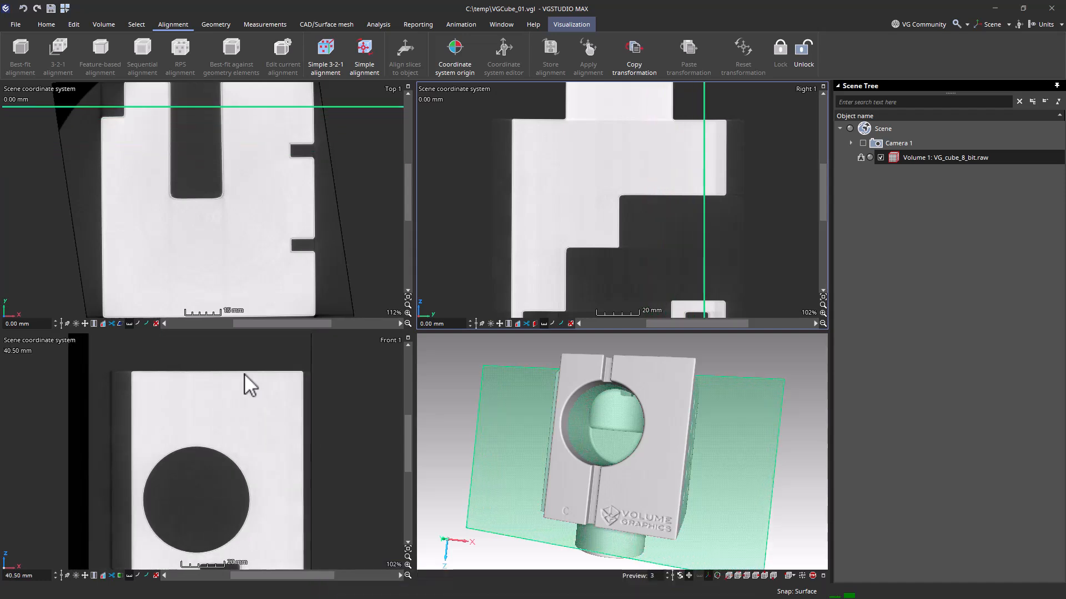
scroll(245, 374, up, 10)
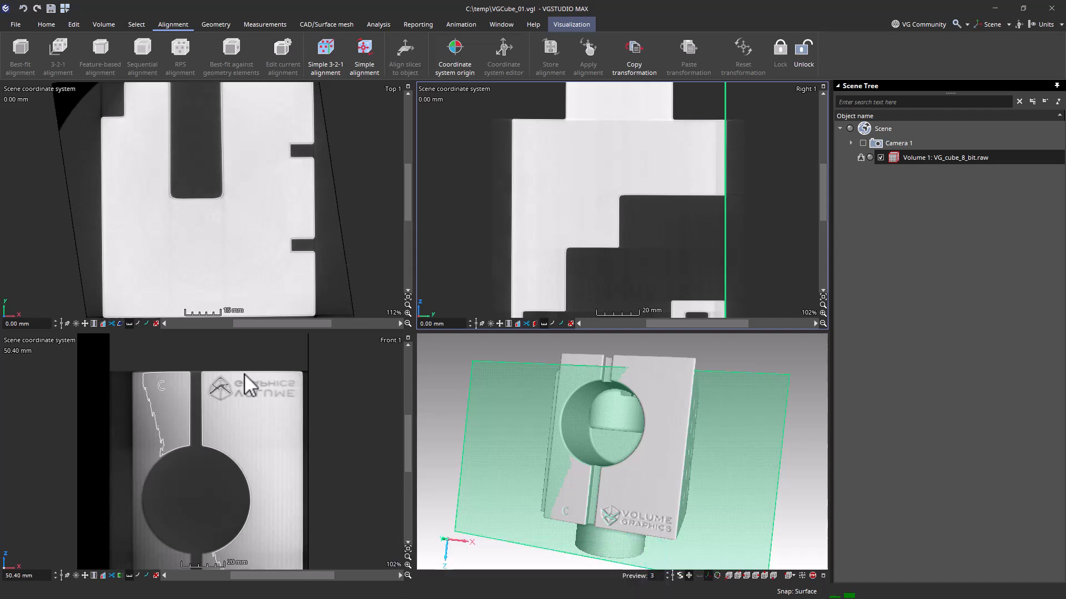
click(138, 25)
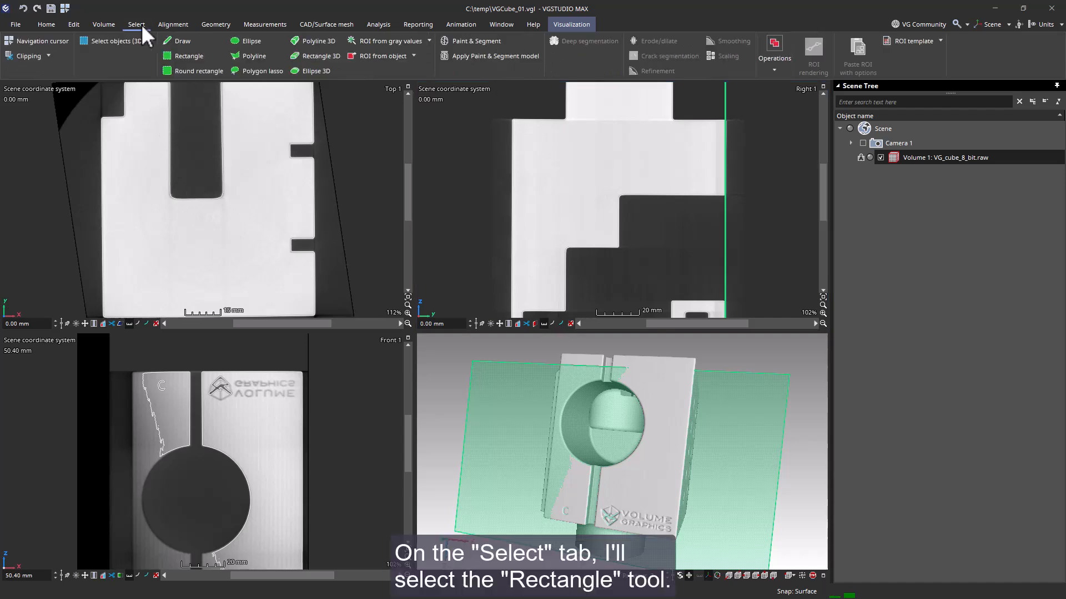
click(189, 57)
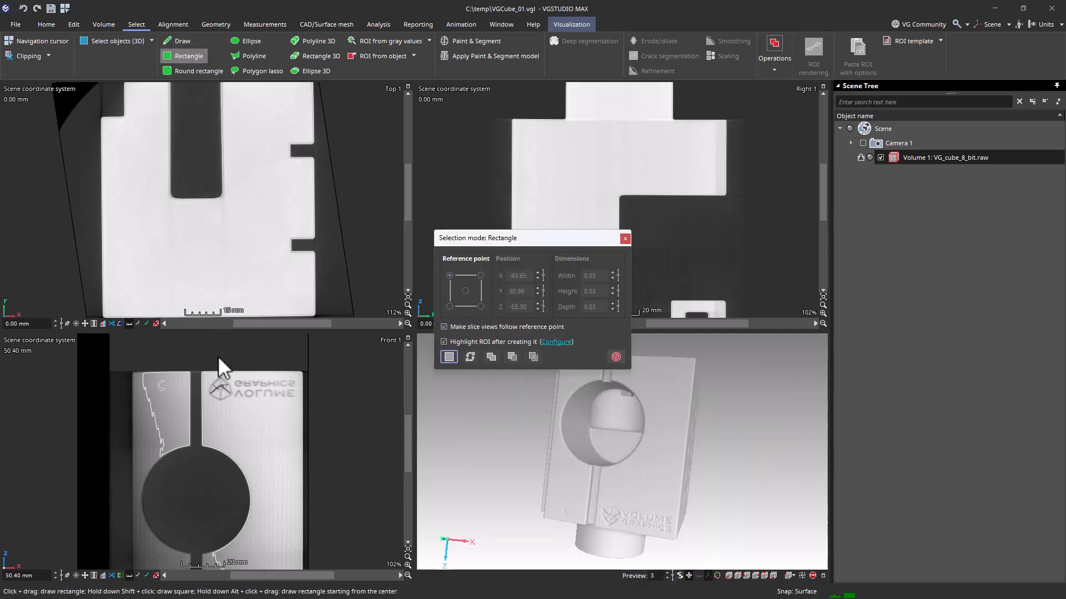
drag(232, 375, 298, 402)
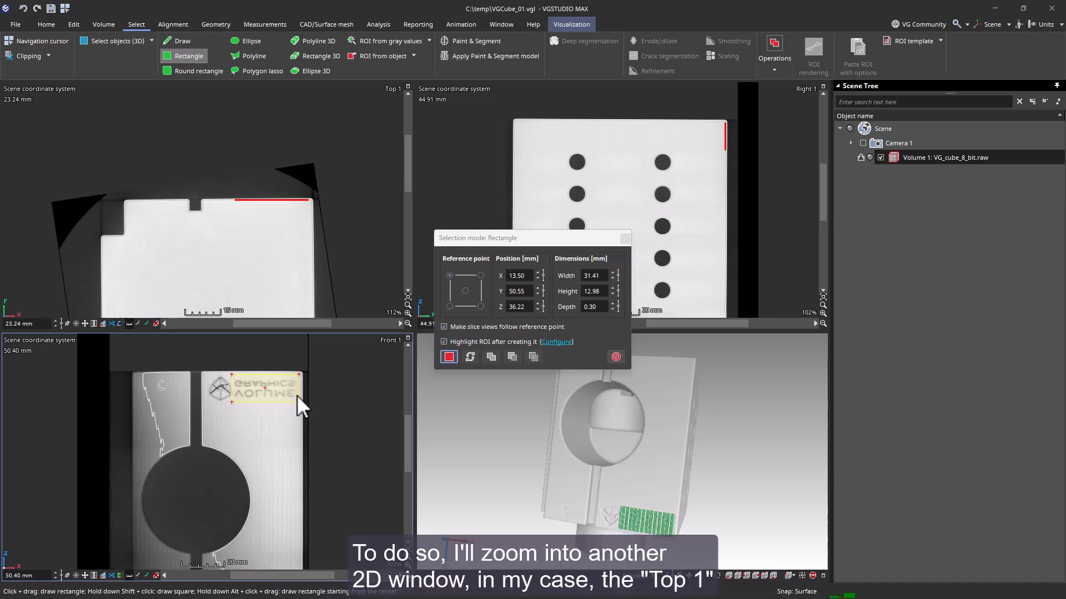
Expand the rectangle's depth to about 1.14 mm across the surface edge in Top 1 and create a region of interest from it.
scroll(289, 206, up, 5)
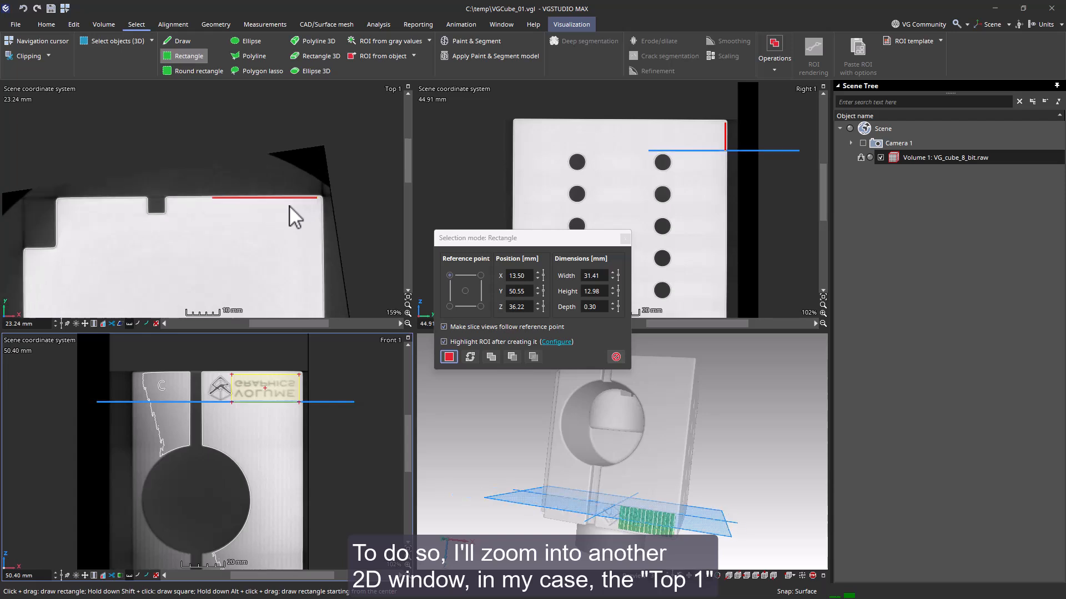
scroll(289, 206, up, 2)
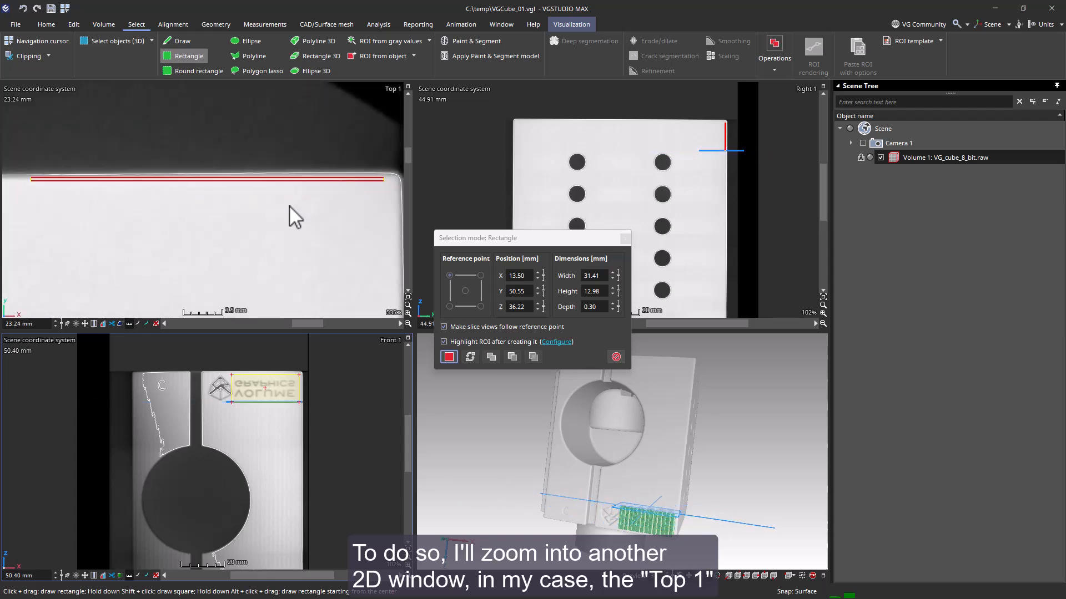
click(305, 322)
drag(305, 321, 303, 321)
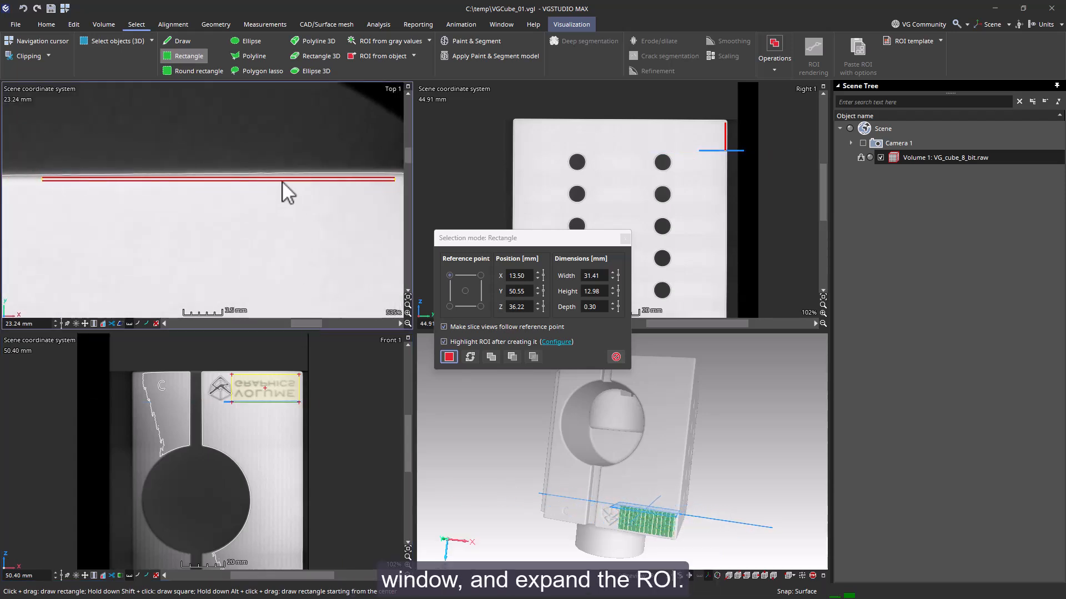
drag(282, 176, 285, 166)
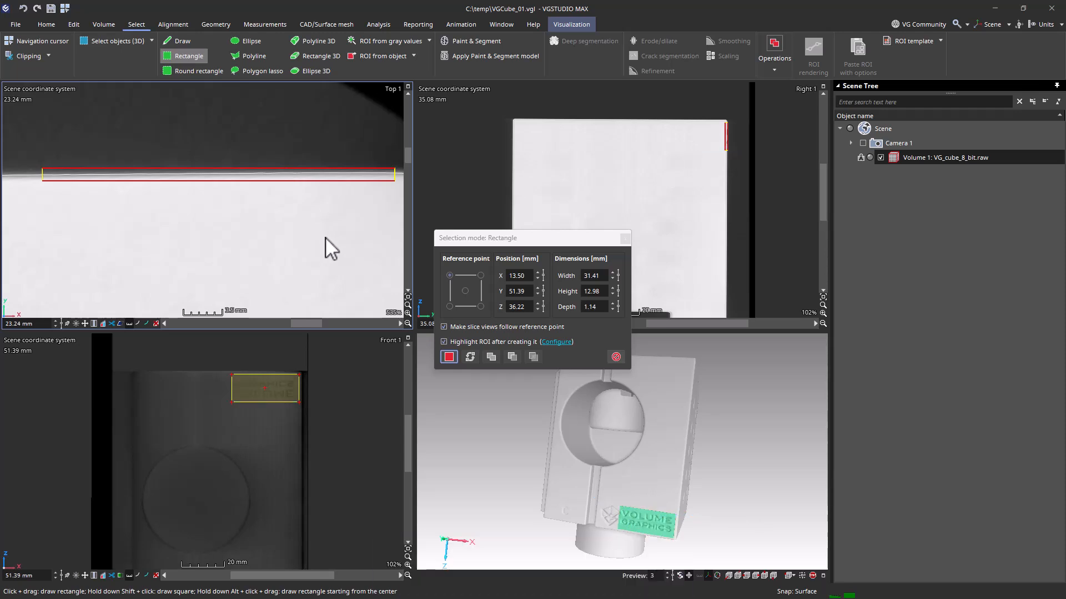
click(449, 357)
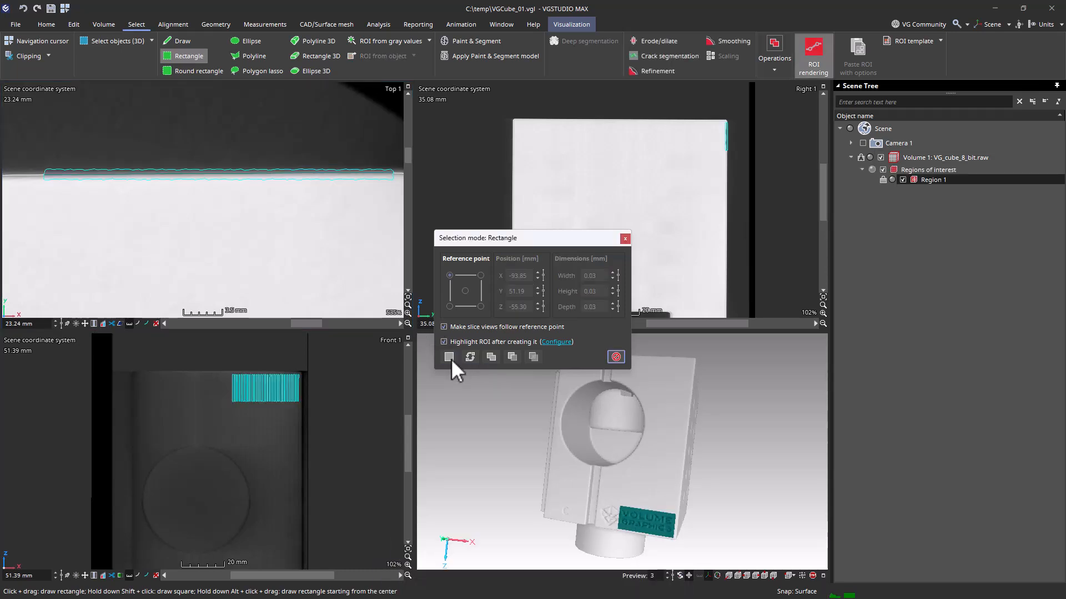
click(616, 358)
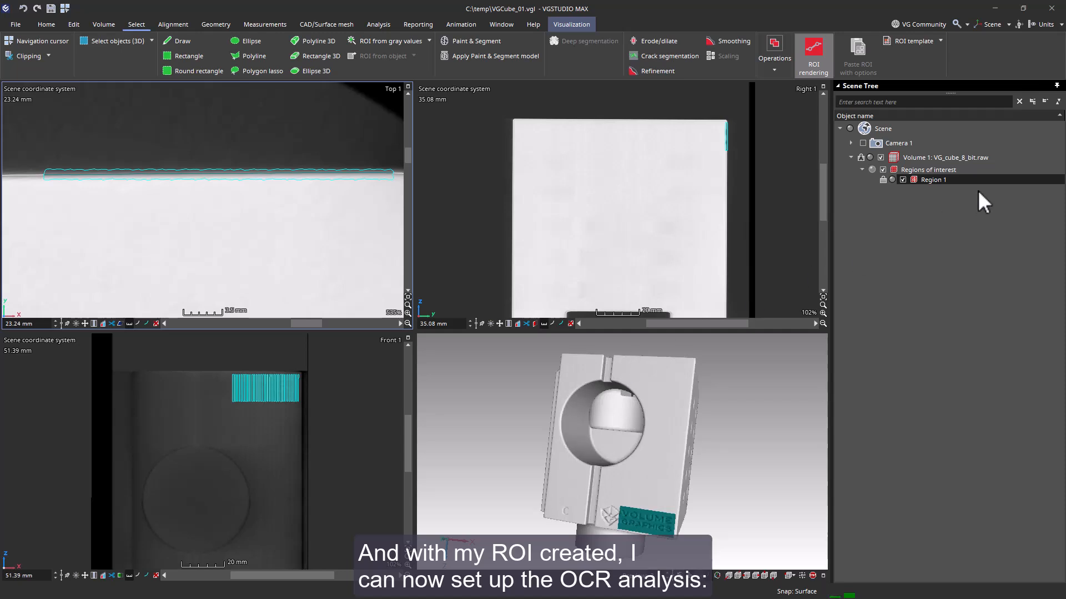
Start an OCR analysis on Volume 1 and store its resulting text in the Component info metainfo field Description.
click(981, 160)
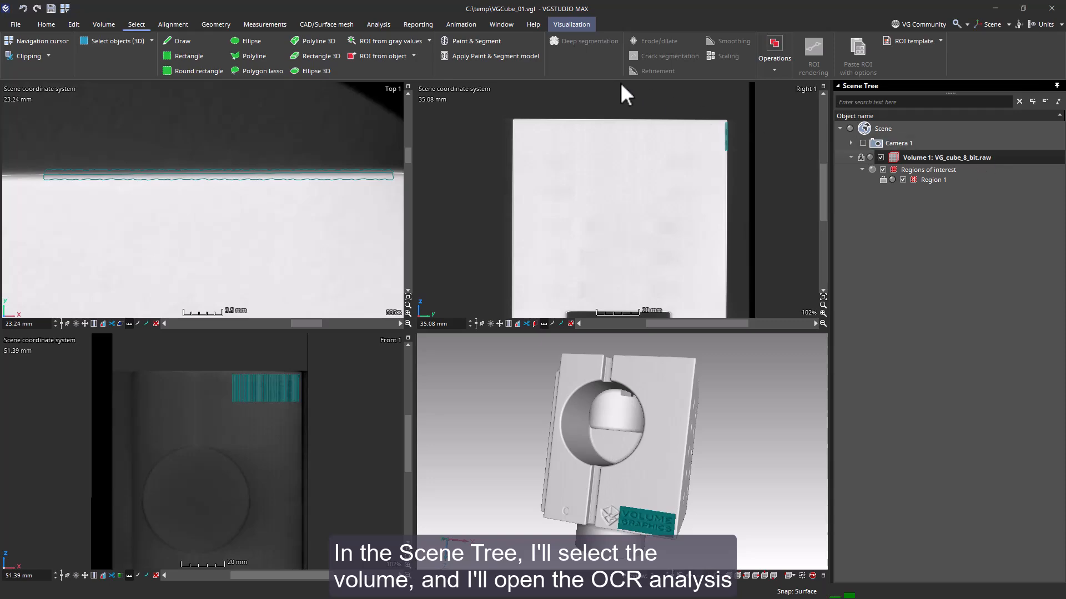
click(391, 25)
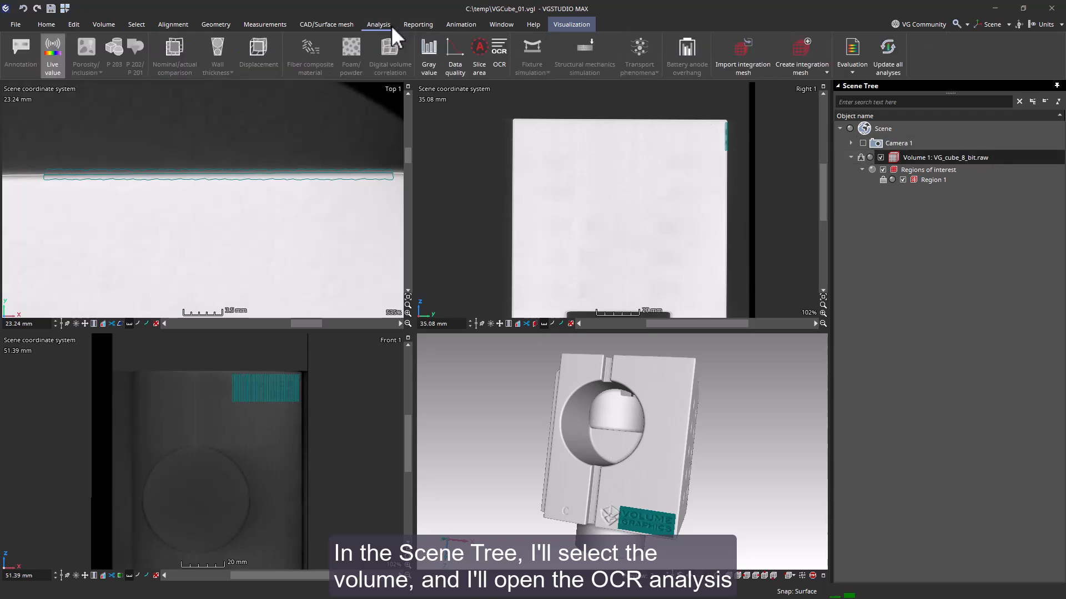
click(501, 49)
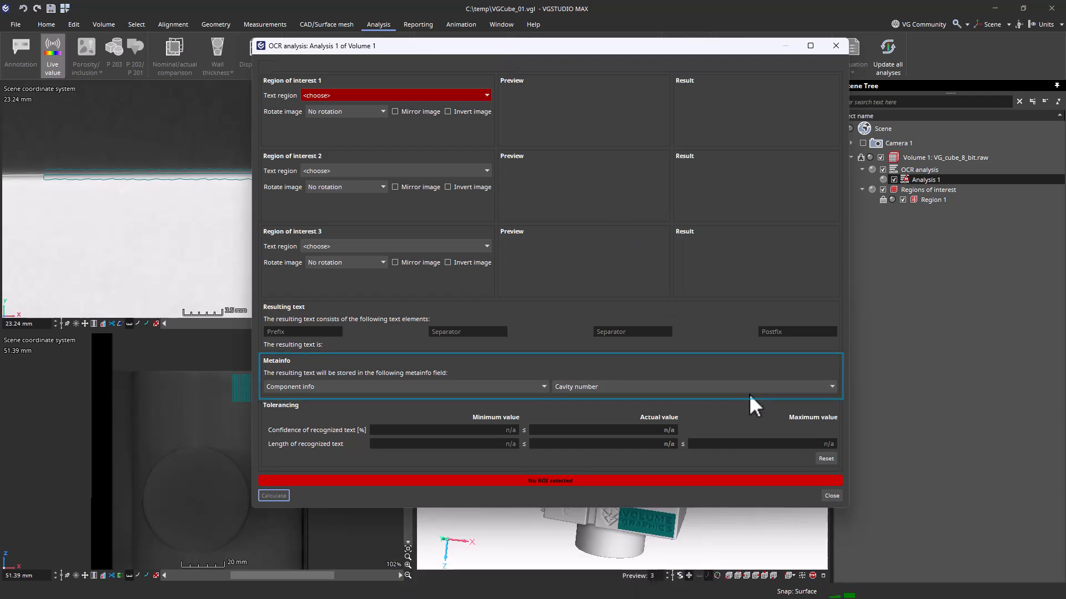
click(727, 385)
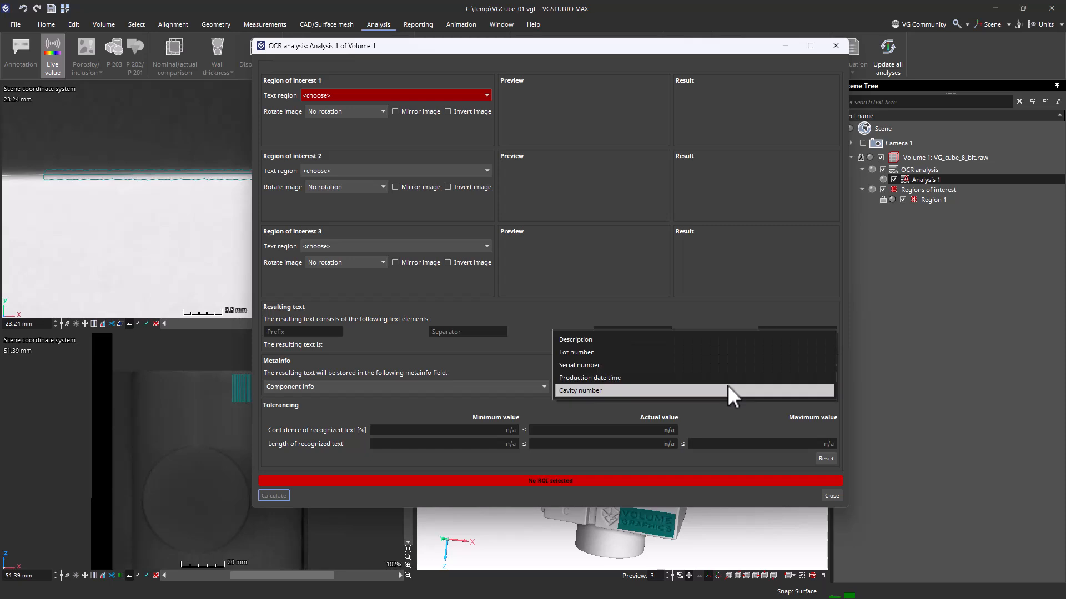
click(704, 342)
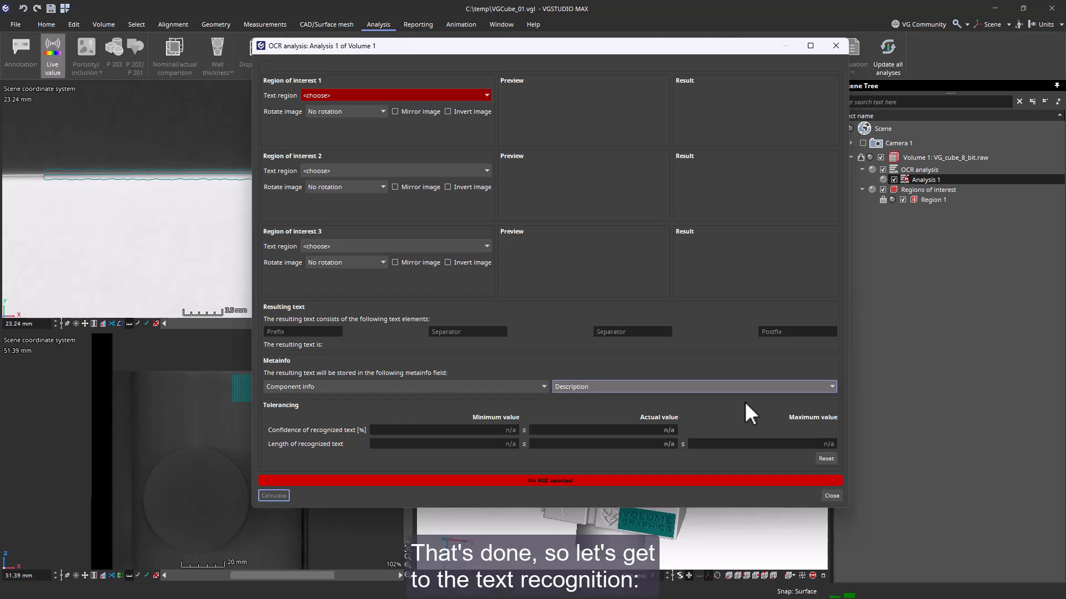
Use Volume 1 Region 1 as the text region for region of interest 1, with the image rotated by 180 degrees.
click(486, 95)
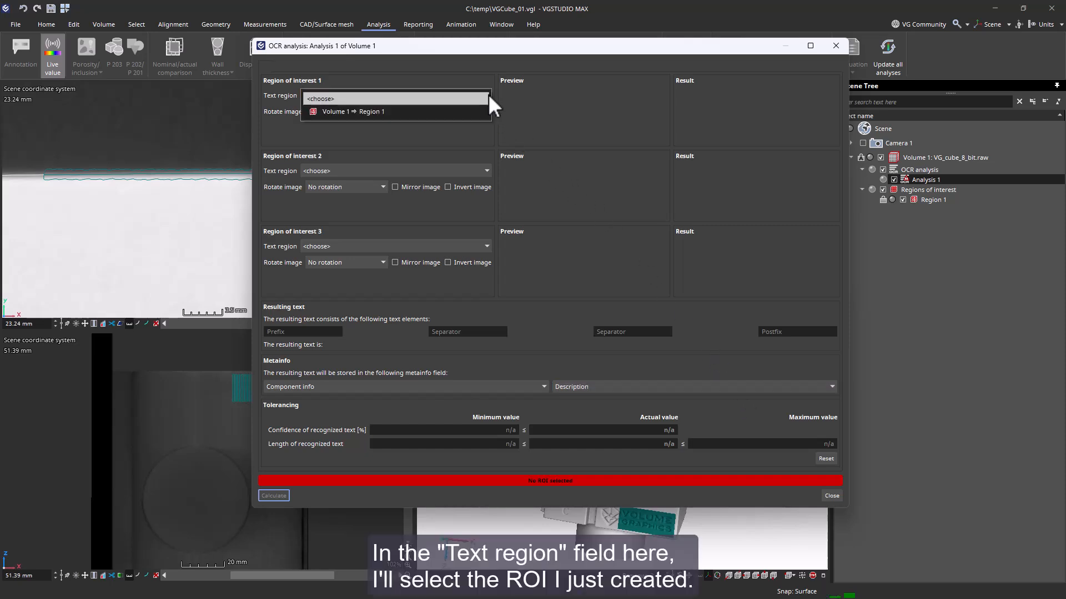
click(477, 109)
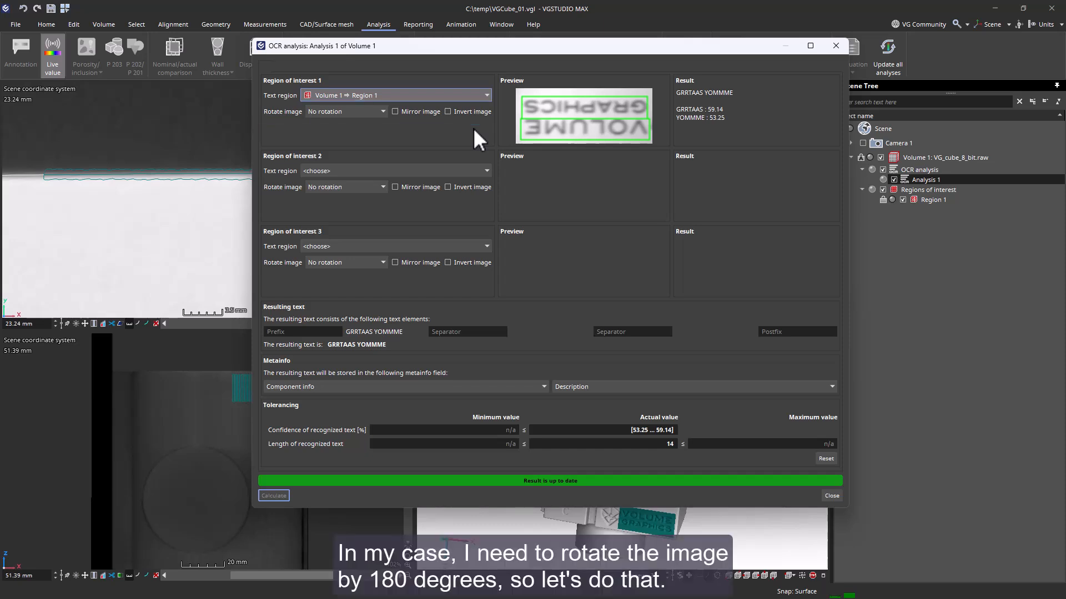
click(377, 112)
click(377, 140)
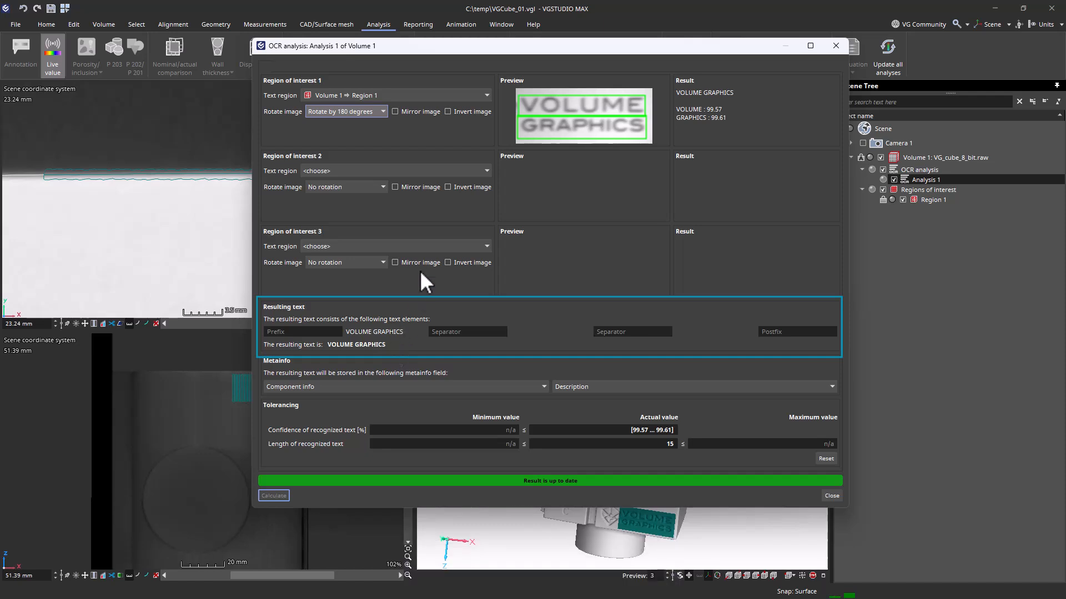
Assign Volume 1 Region 1 as the text region for regions of interest 2 and 3, each rotated by 180 degrees.
click(482, 172)
click(481, 186)
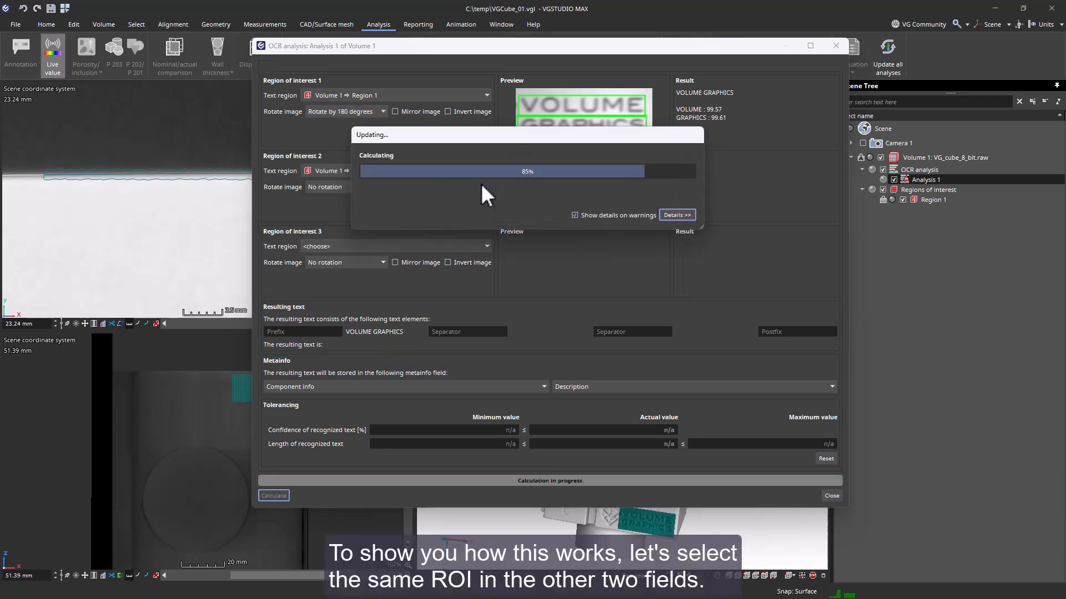
click(378, 187)
click(376, 212)
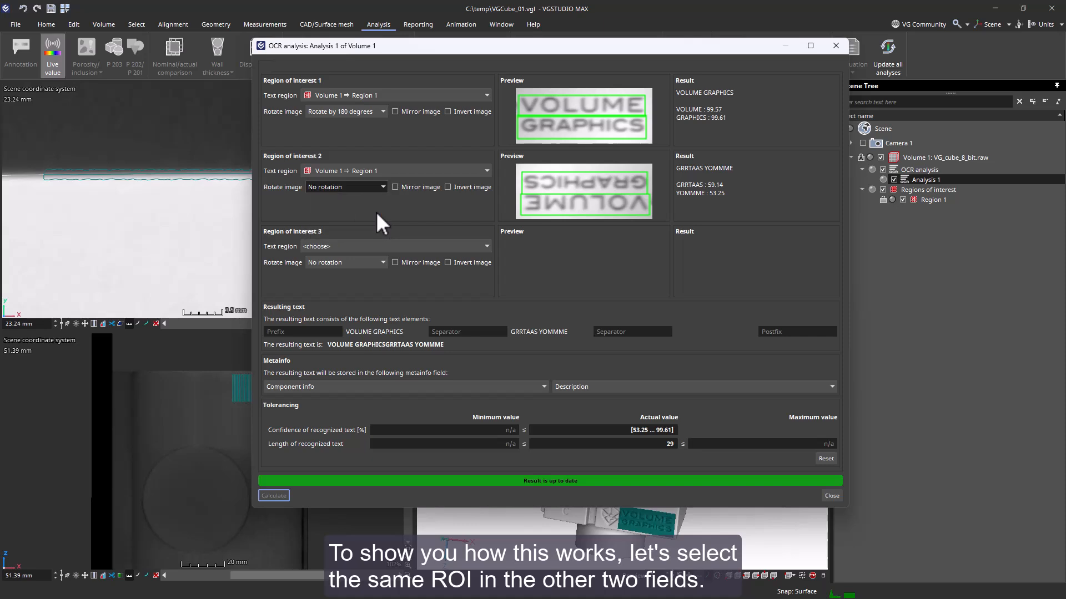
click(377, 245)
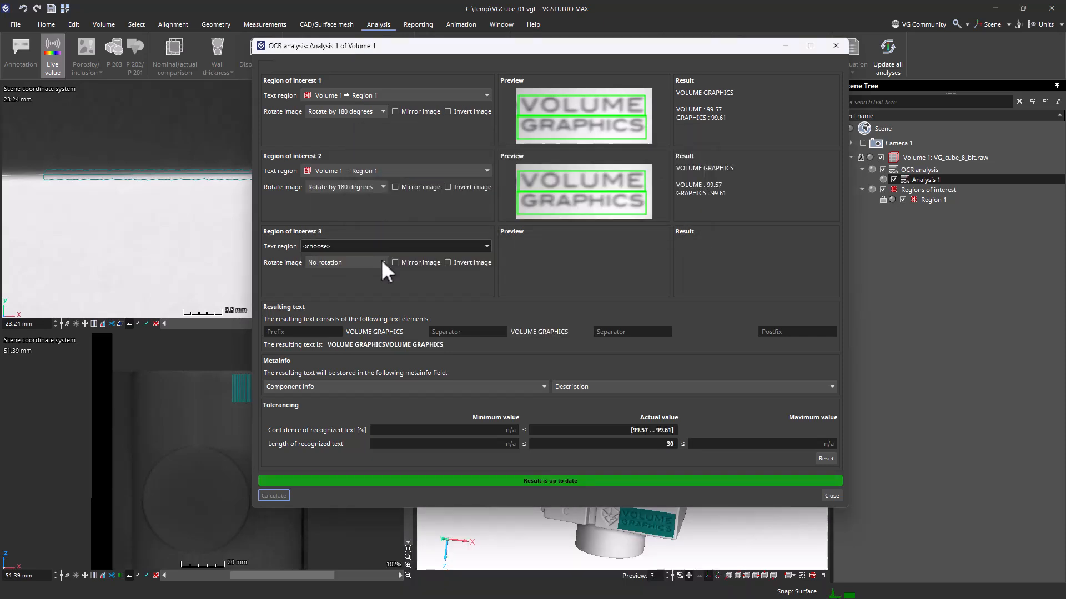
click(380, 258)
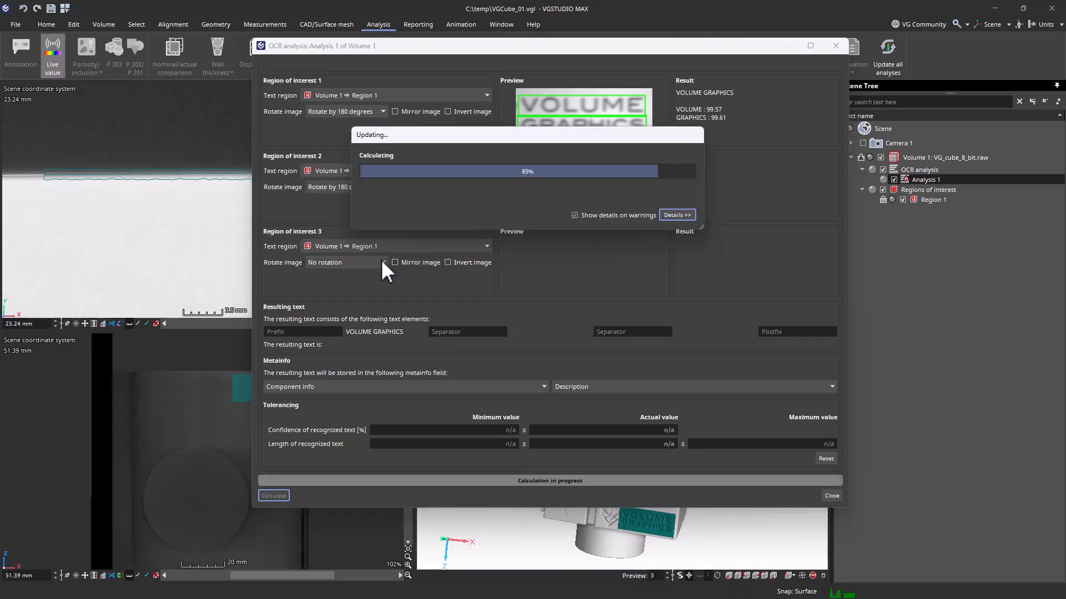
click(381, 259)
click(379, 289)
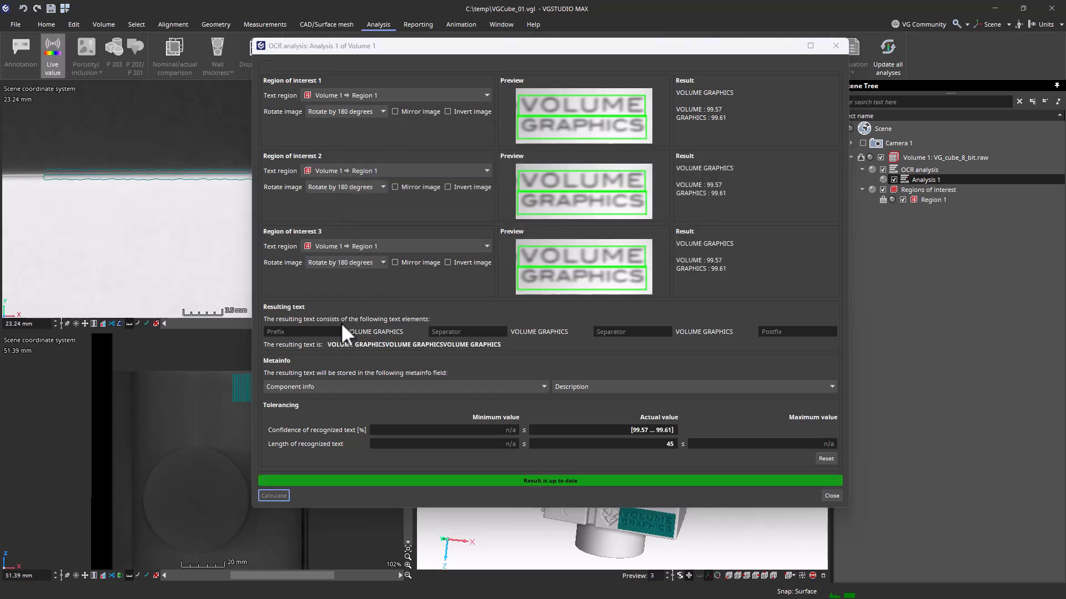
Set the resulting text's prefix to "VGCube by " and its first separator to " & ".
click(328, 332)
text(VGCube)
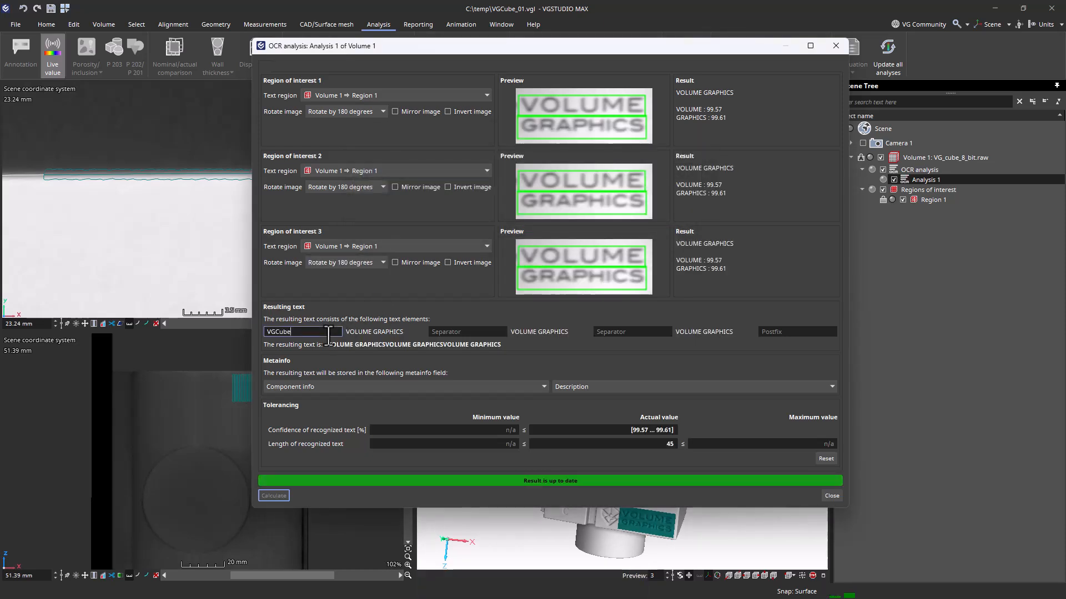
text( by)
key(Tab)
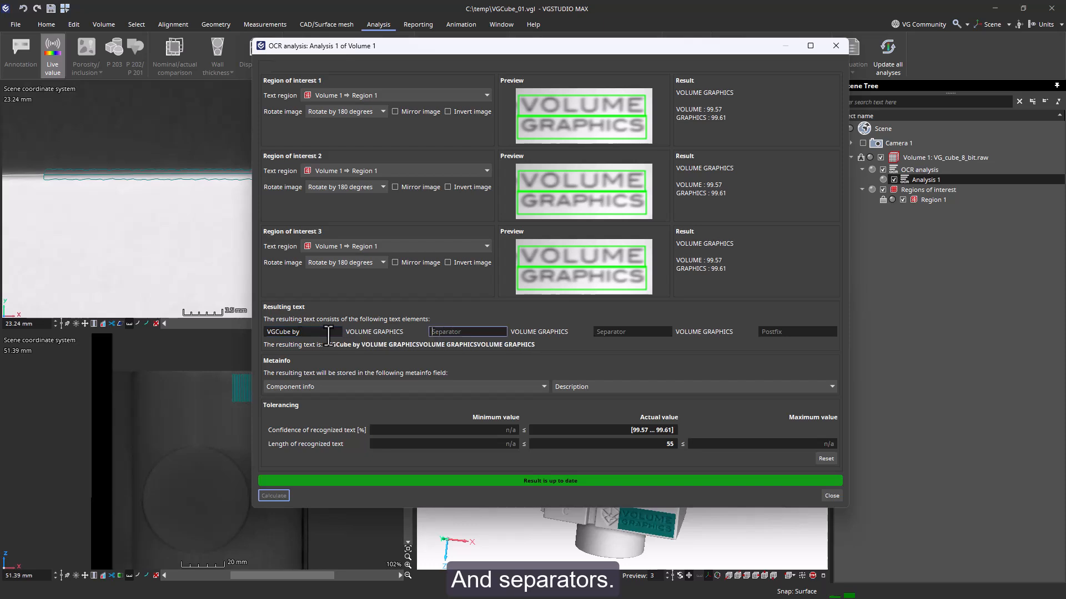
text(&)
key(Tab)
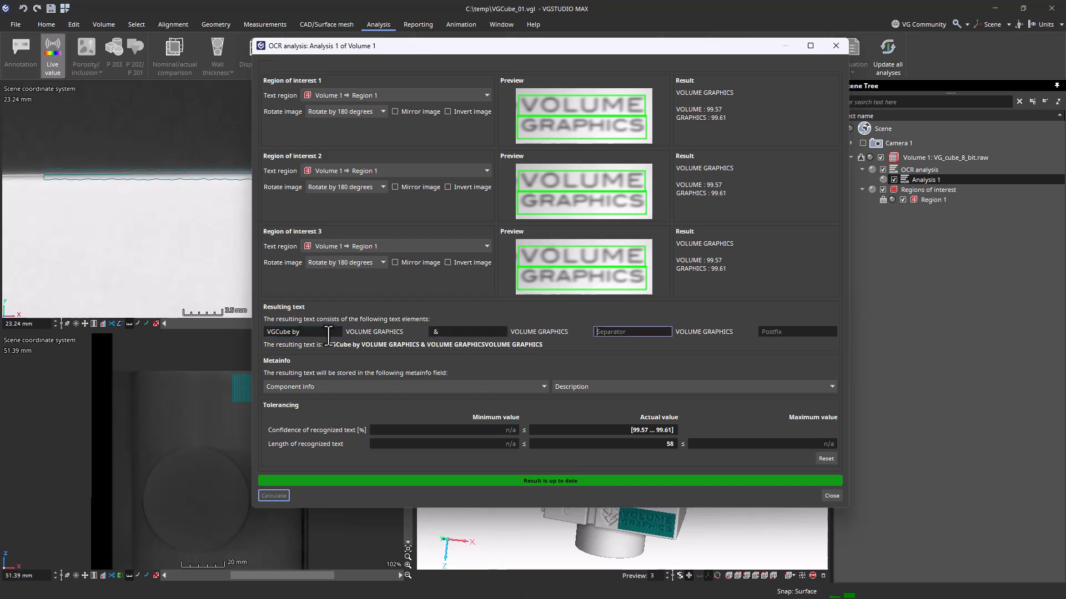
Set the resulting text's second separator to " & " and its postfix to " - 01", and close the OCR analysis.
text(&)
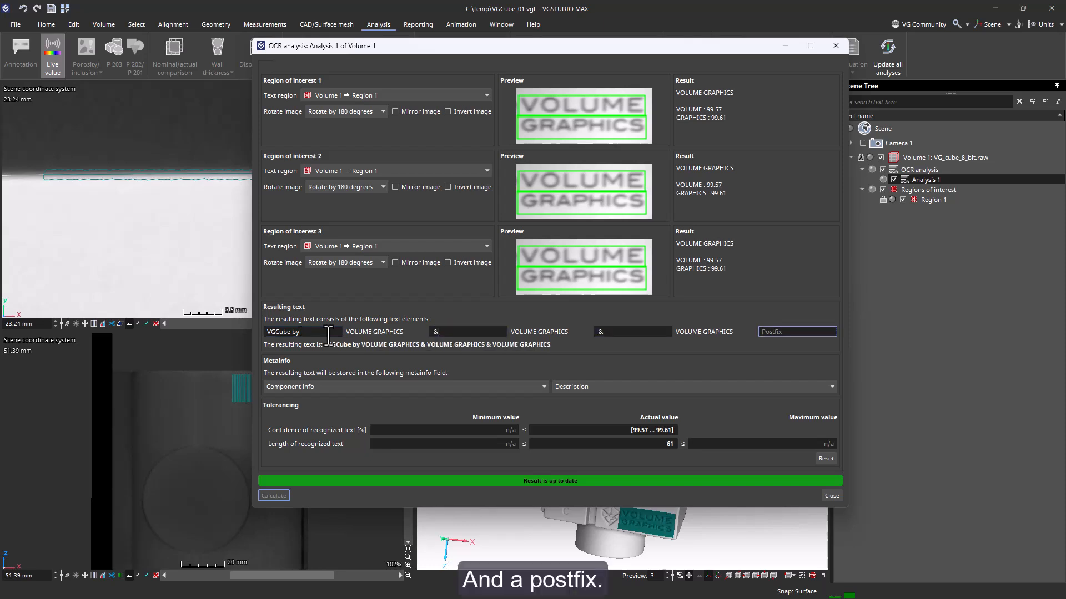
key(Tab)
text(- 01)
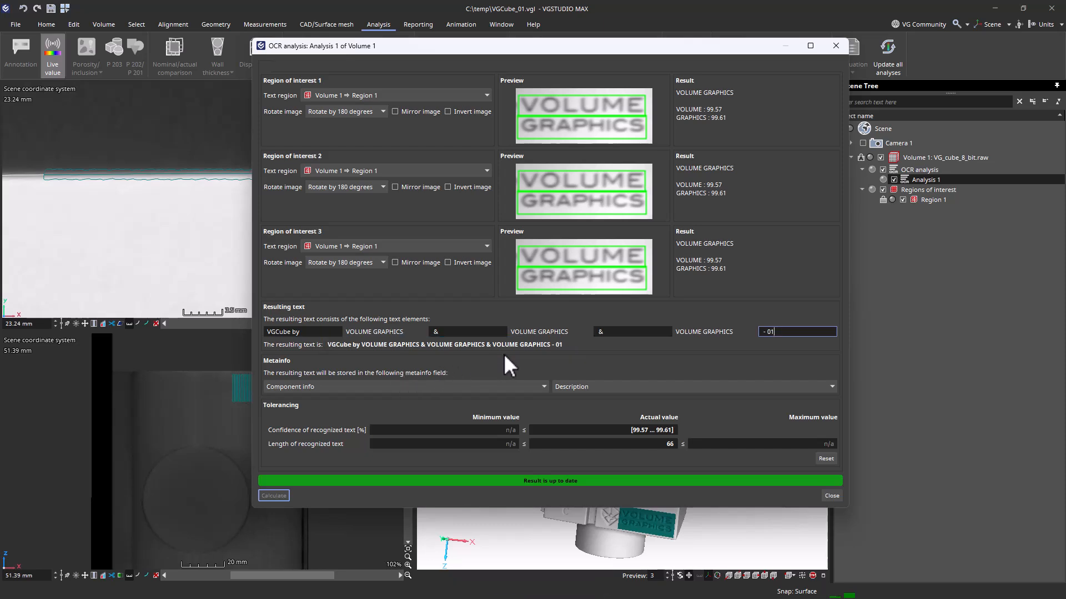
click(828, 497)
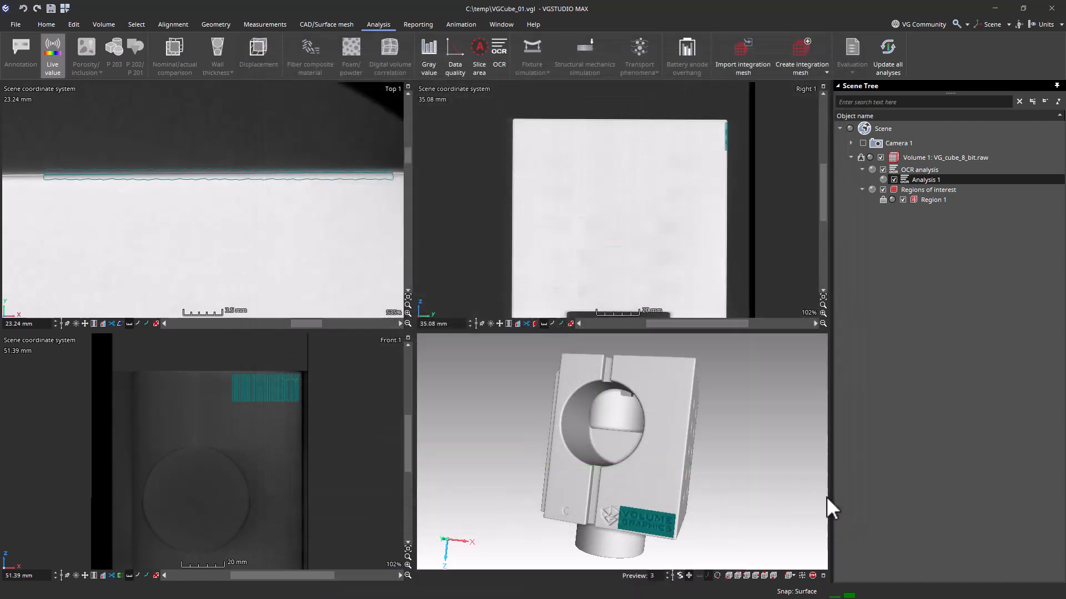
Open the properties of Volume 1 to check the OCR text stored in its component metainfo.
double_click(974, 160)
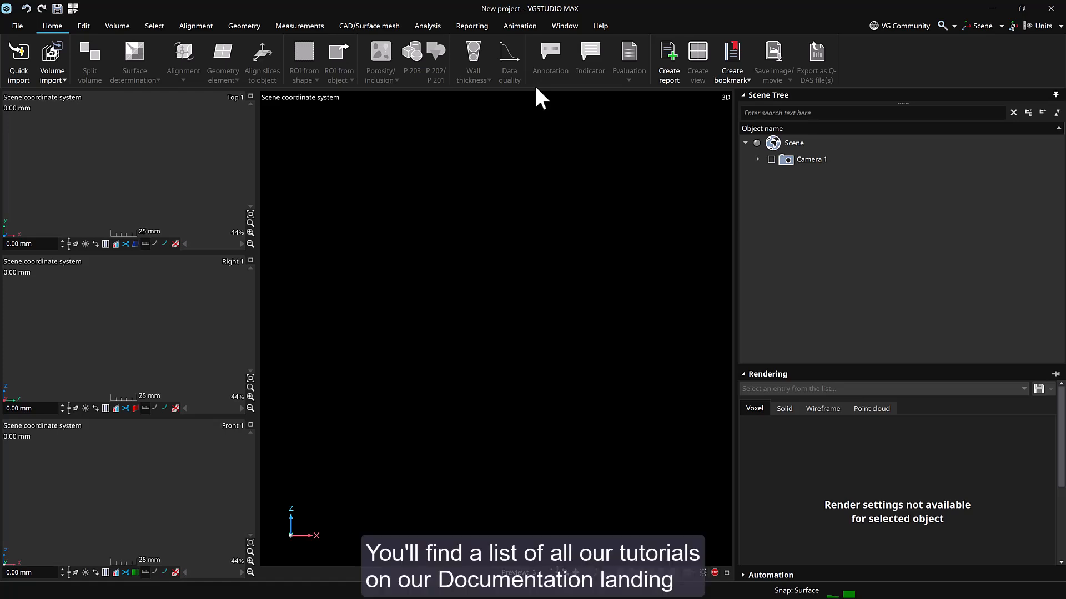
Open the documentation landing page that lists all the tutorials.
click(600, 24)
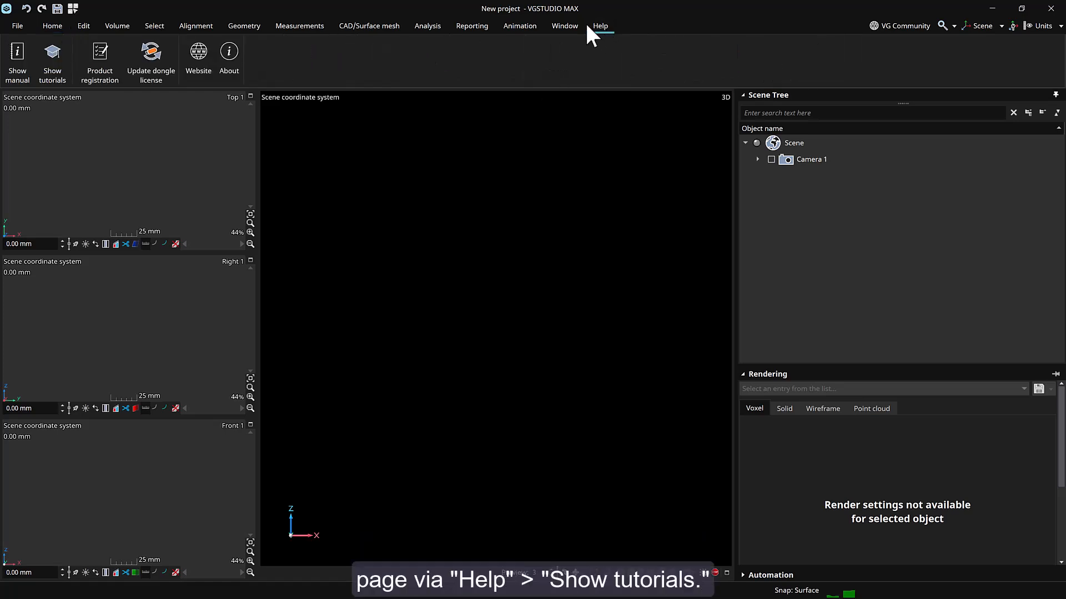
click(62, 76)
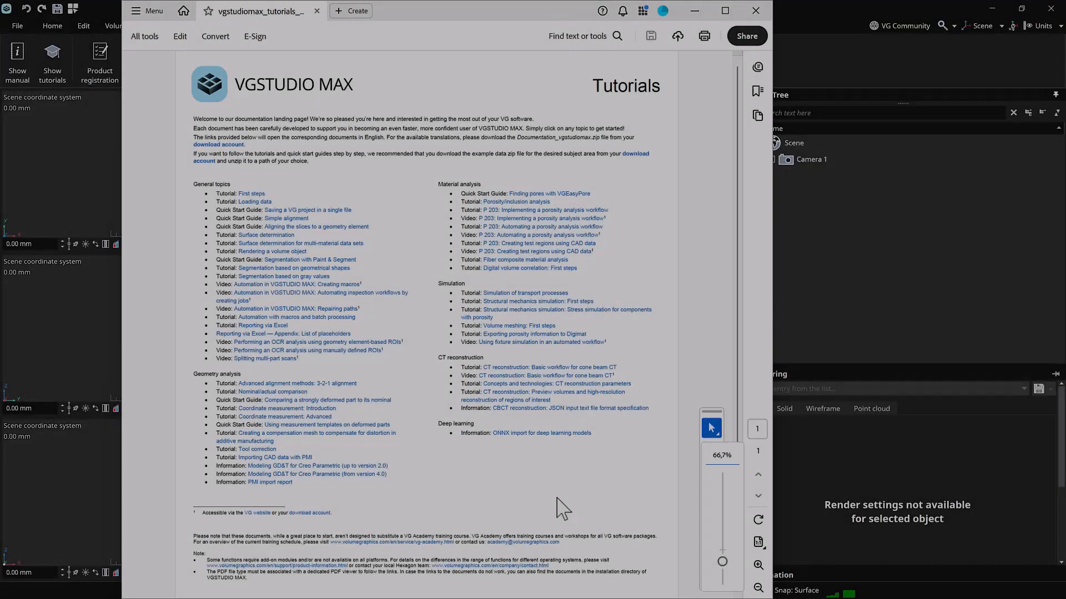